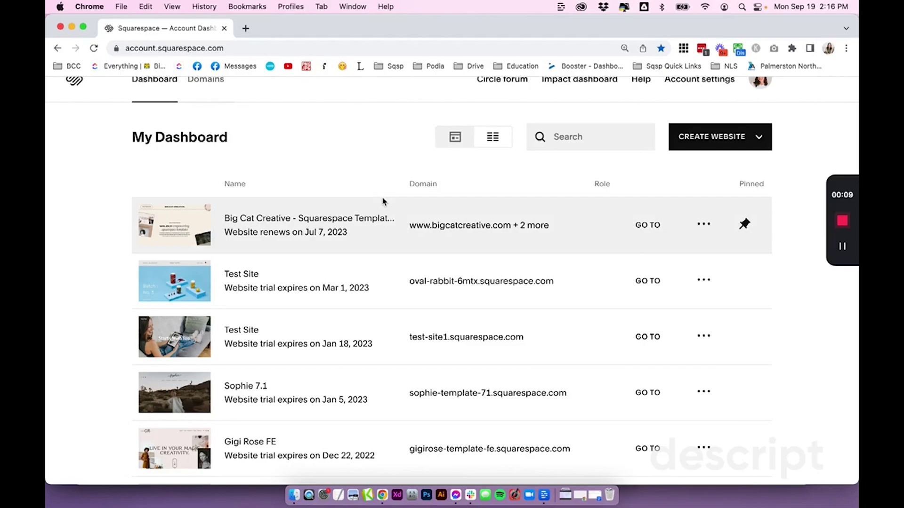
Scroll down the dashboard's website list to reach the Sophie 7.1 site.
scroll(383, 203, "down", 4)
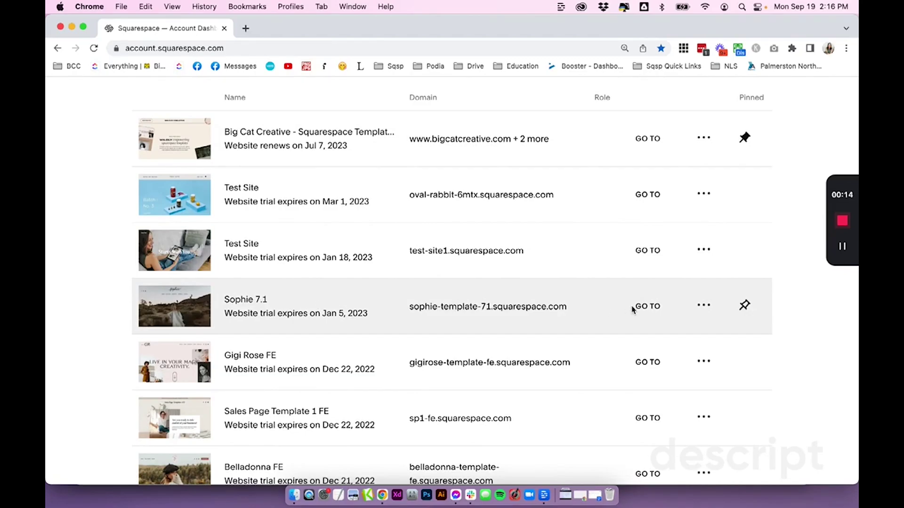
Duplicate the Sophie 7.1 website from its options menu and confirm the copy.
left_click(703, 307)
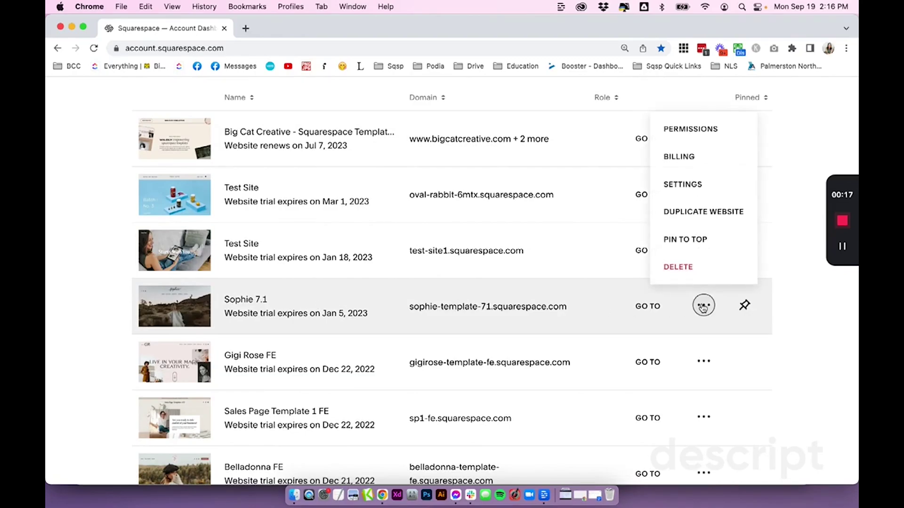
left_click(704, 211)
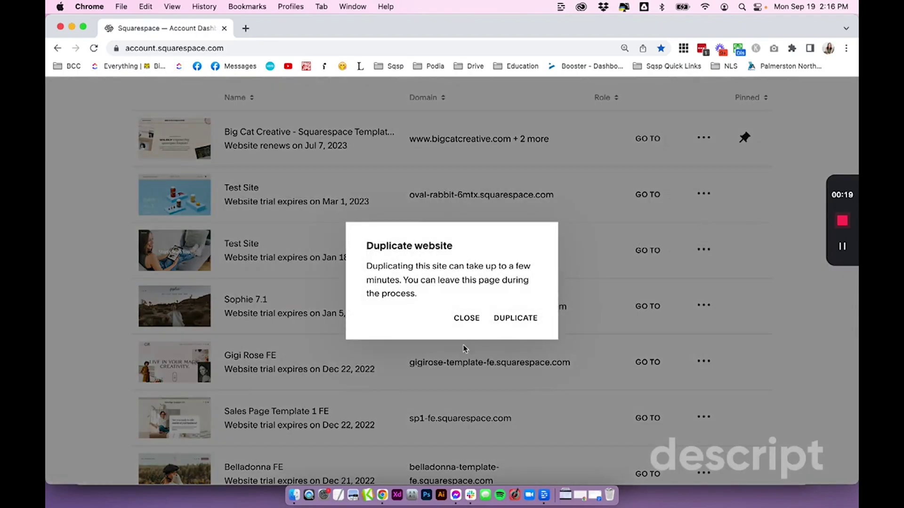
left_click(515, 318)
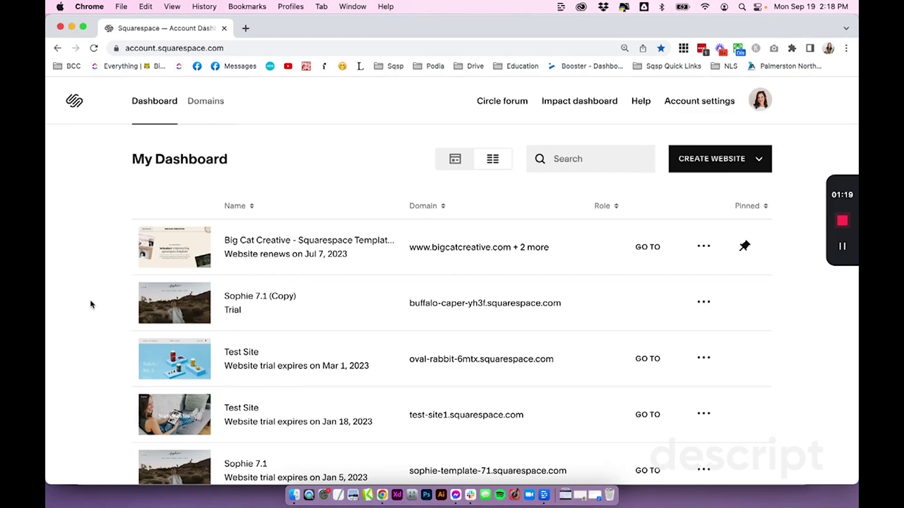
Open Sophie 7.1 (Copy) in the editor, dismiss the welcome popup, and review its Home page.
left_click(174, 305)
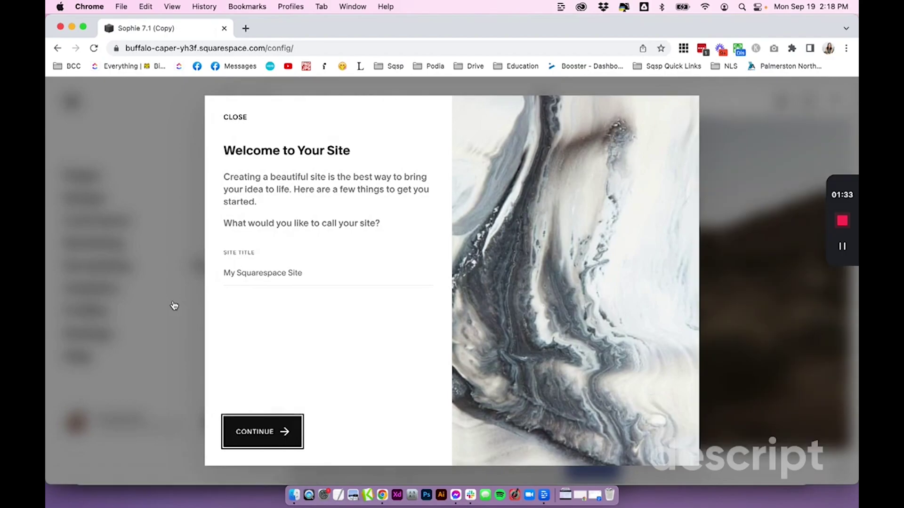
left_click(235, 118)
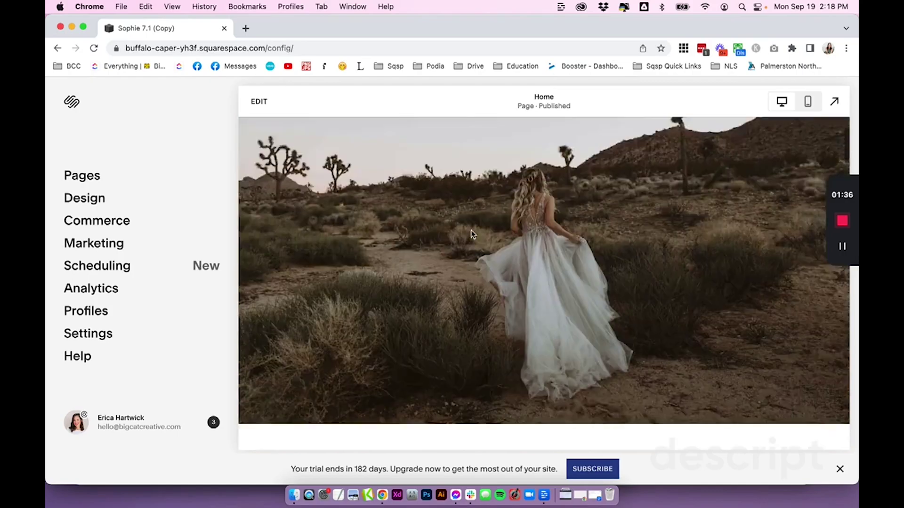
scroll(470, 233, "down", 5)
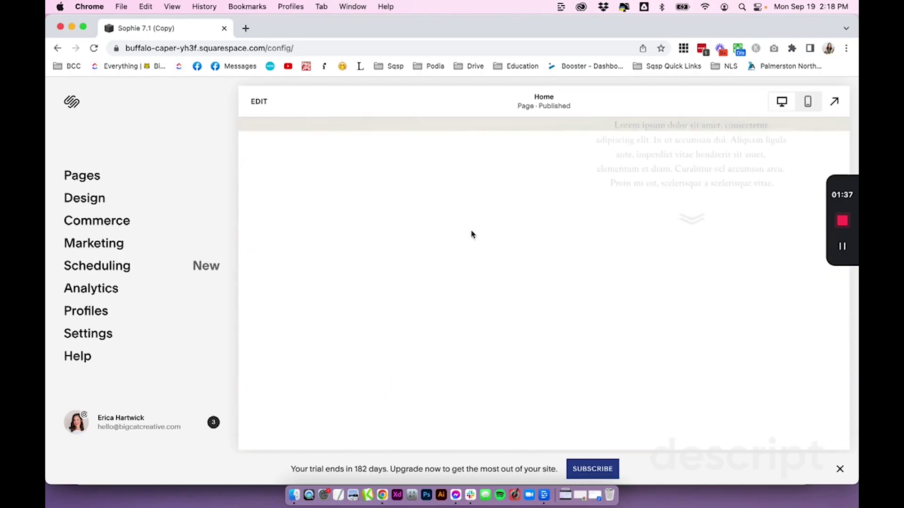
scroll(471, 234, "down", 10)
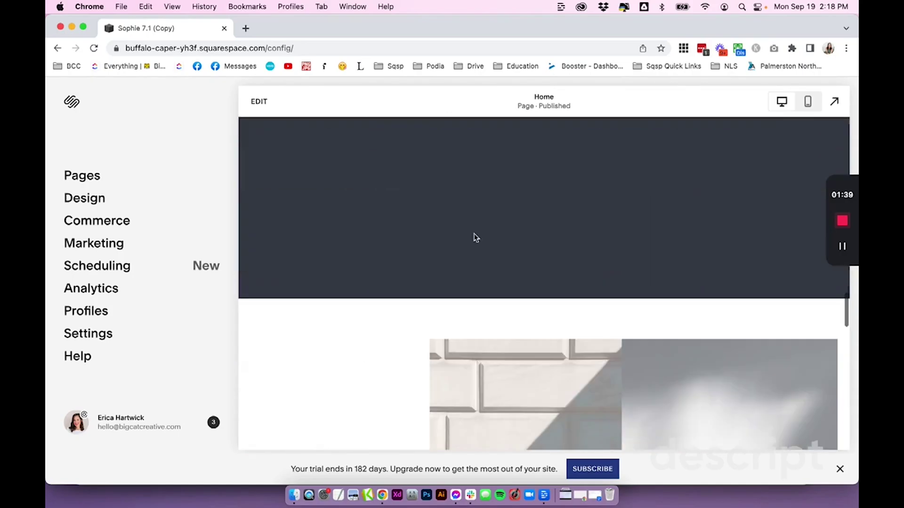
scroll(478, 235, "up", 10)
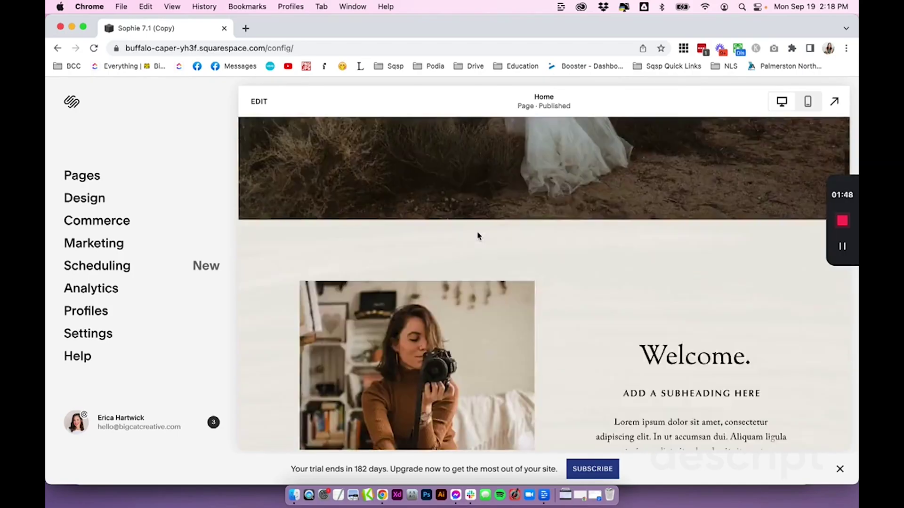
scroll(477, 232, "down", 10)
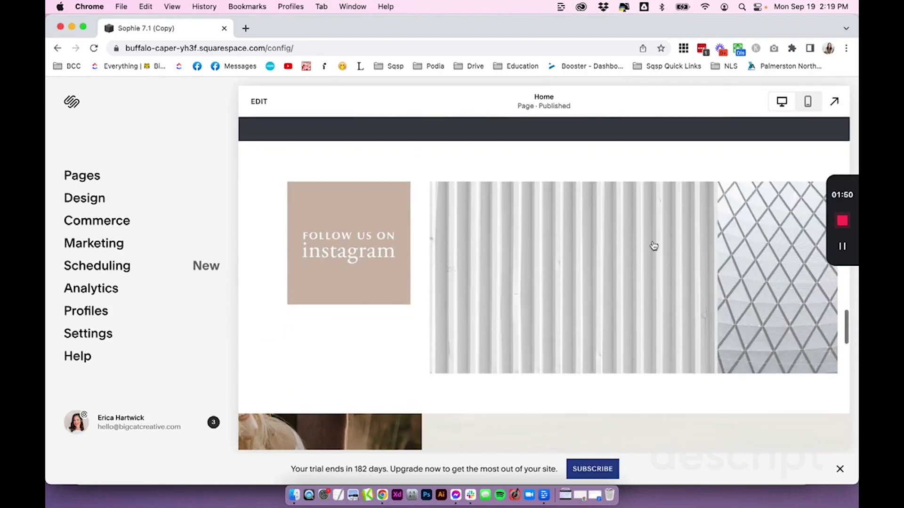
scroll(621, 289, "down", 10)
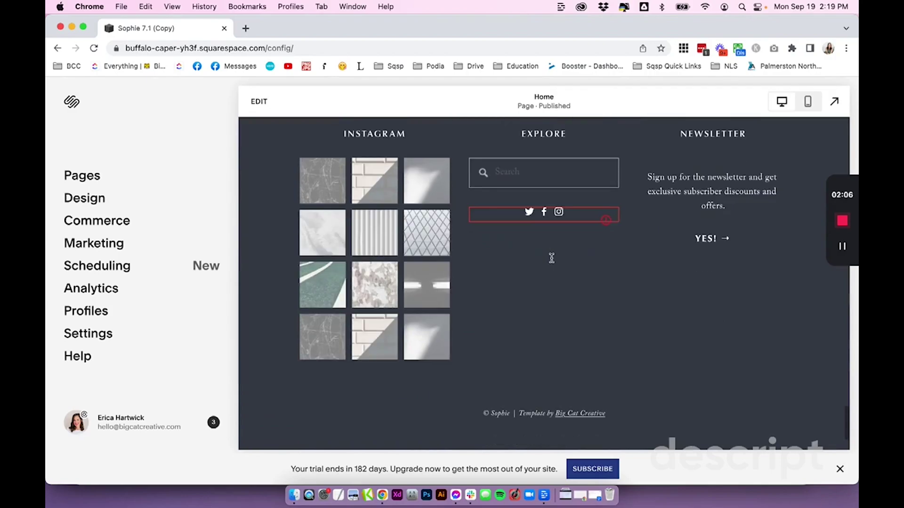
scroll(552, 258, "up", 2)
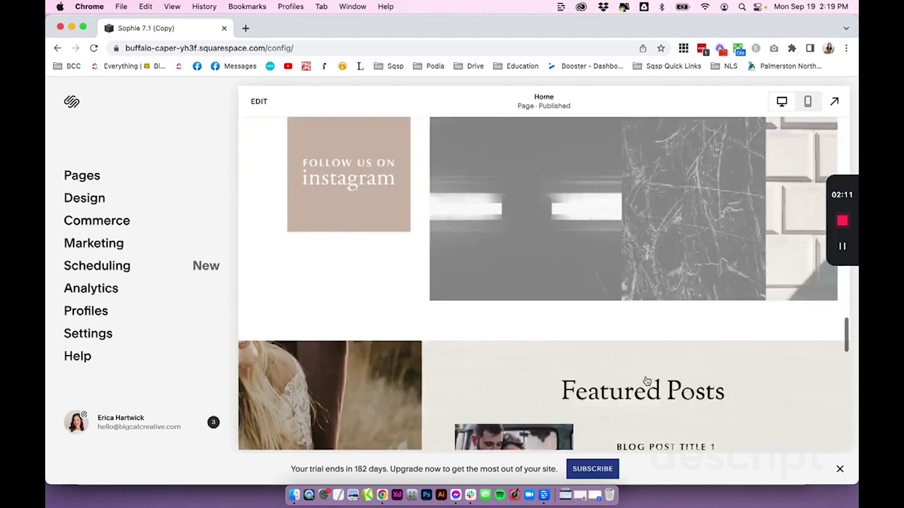
scroll(542, 249, "up", 15)
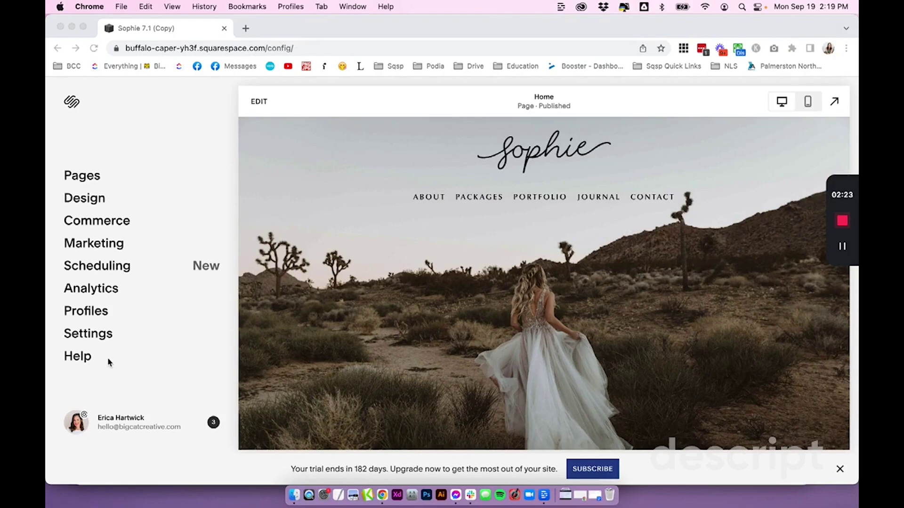
From Settings > Permissions, invite the customer by name and e-mail with Administrator permissions.
left_click(87, 338)
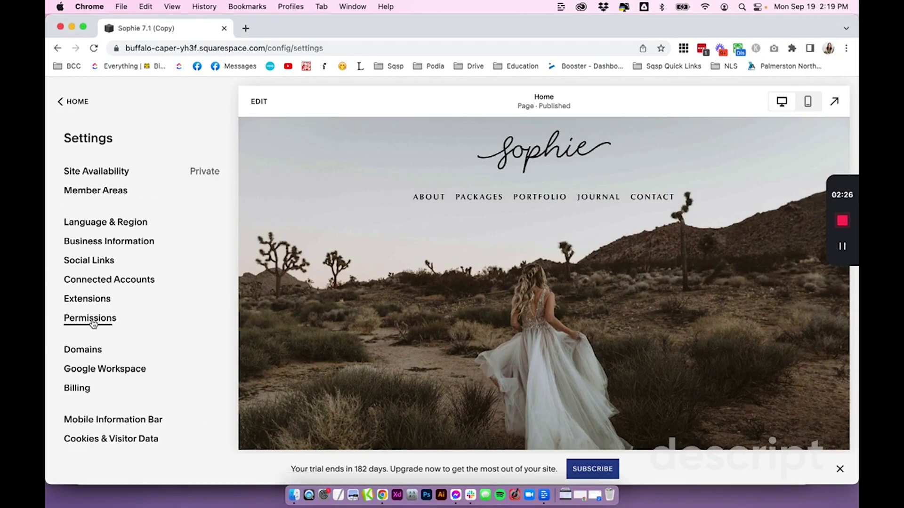
left_click(89, 316)
left_click(166, 230)
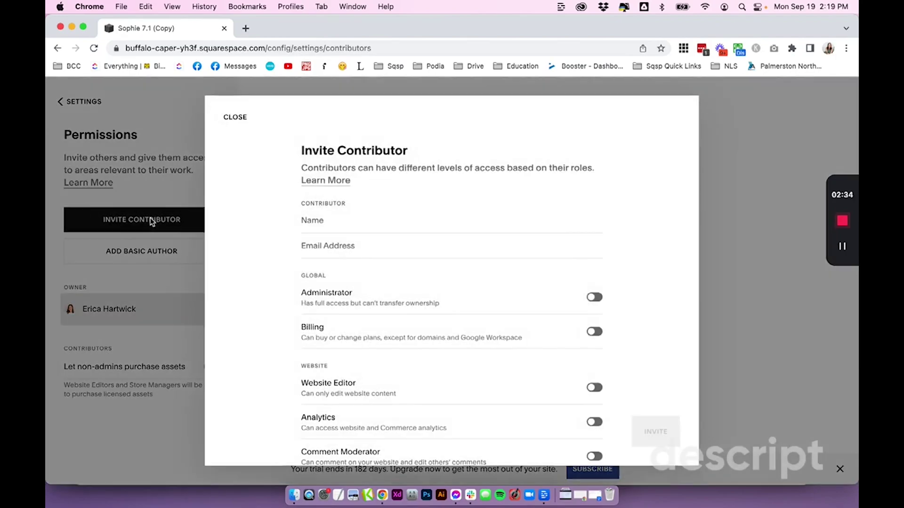
left_click(341, 247)
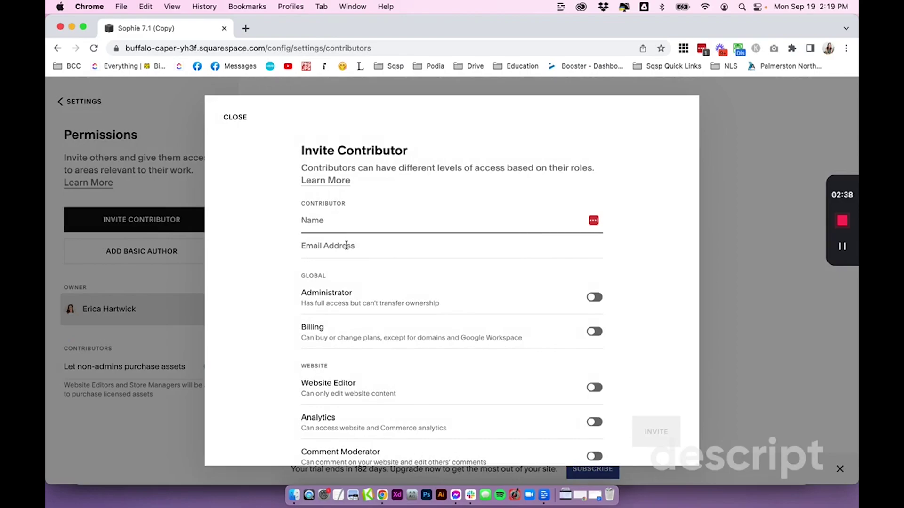
left_click(346, 247)
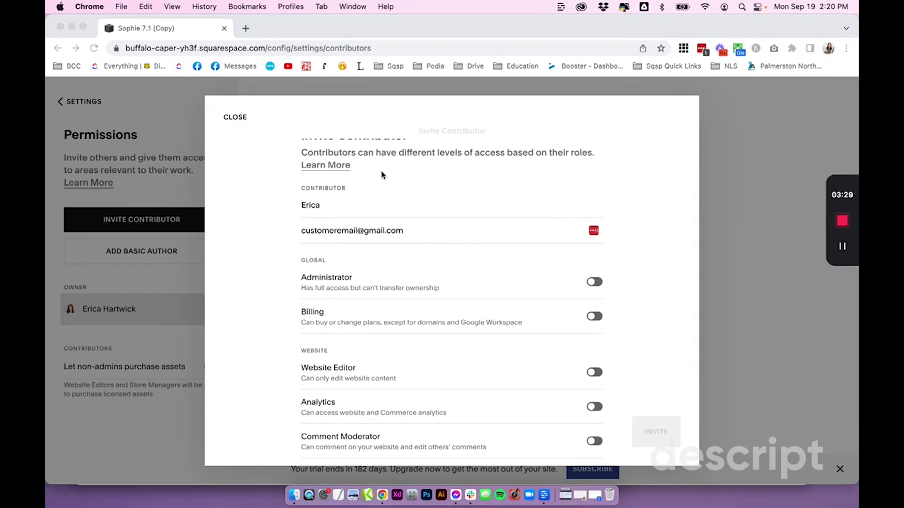
scroll(381, 176, "up", 1)
left_click(595, 292)
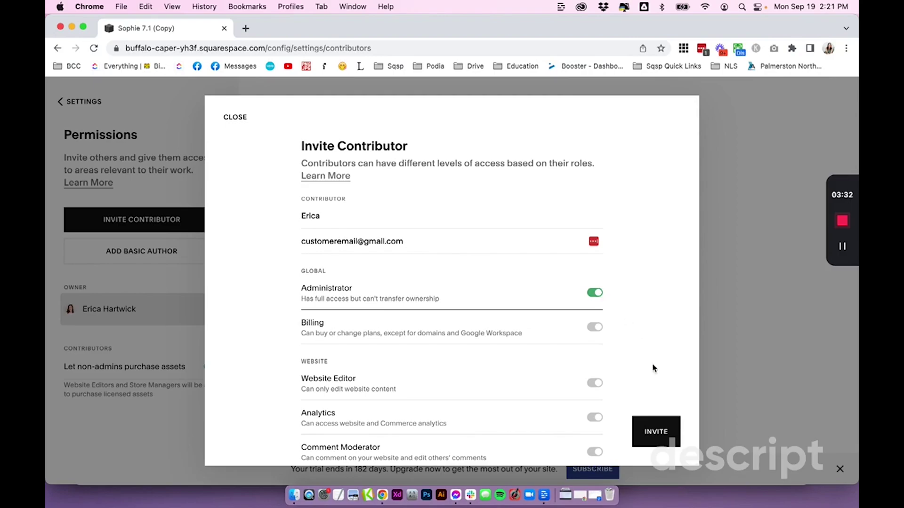
left_click(651, 429)
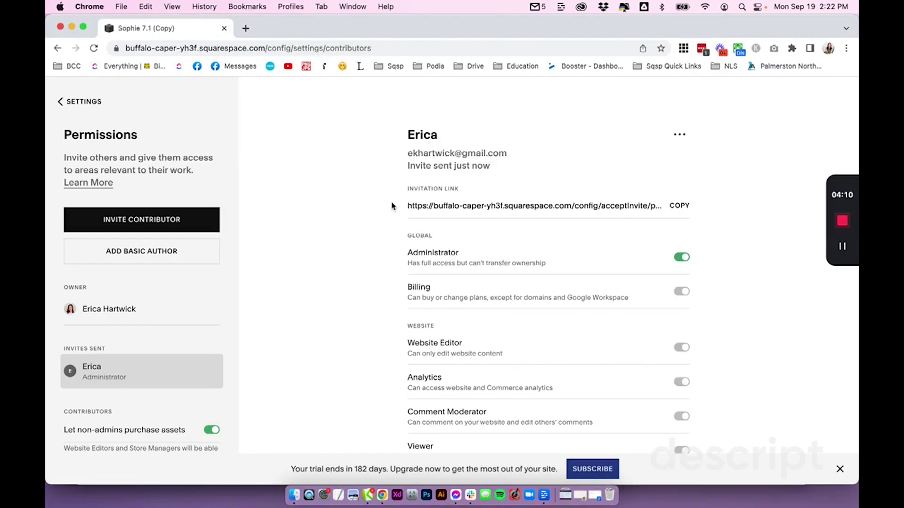
Copy the customer's invitation link from the Permissions page.
left_click(680, 207)
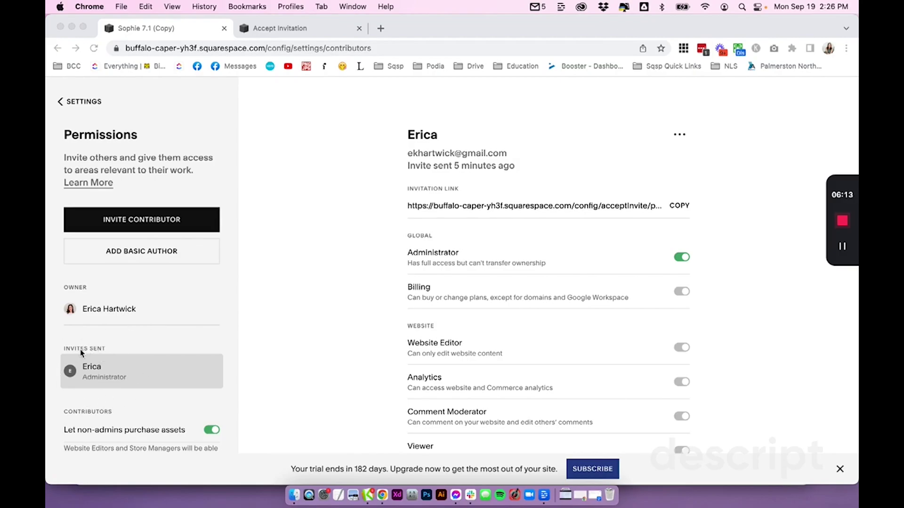
Start a site ownership transfer from the Owner row, log in, and leave the new owner unchosen.
left_click(112, 310)
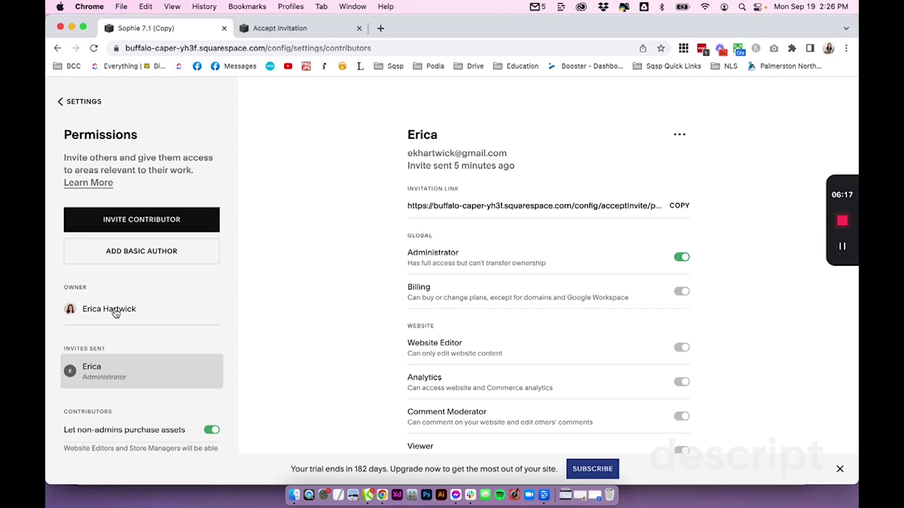
left_click(105, 314)
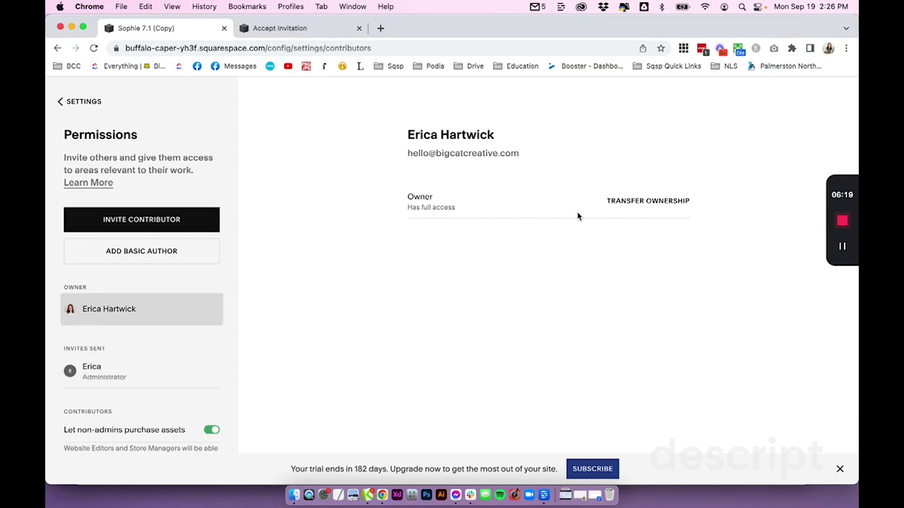
left_click(635, 205)
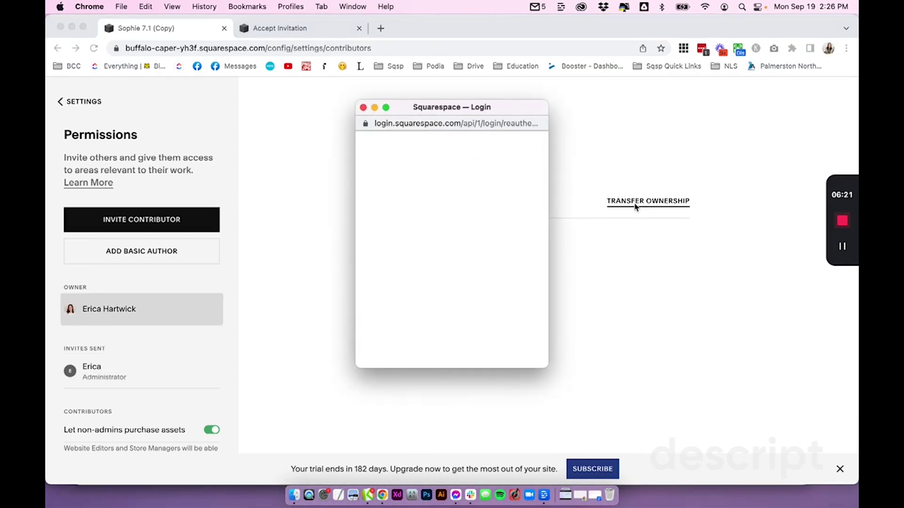
left_click(474, 310)
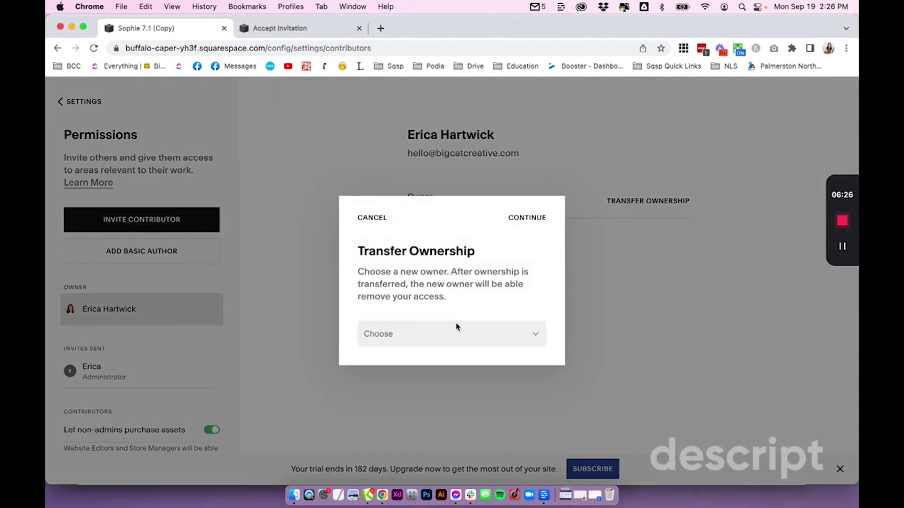
left_click(455, 328)
left_click(459, 294)
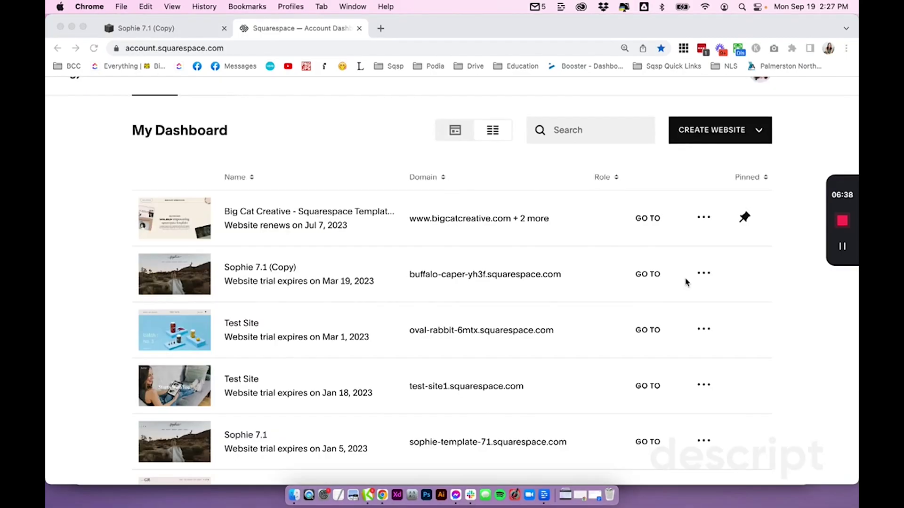
scroll(686, 281, "down", 6)
Confirm the Admin contributor role on the Brandscend site and show its Remove Me option.
scroll(686, 281, "down", 3)
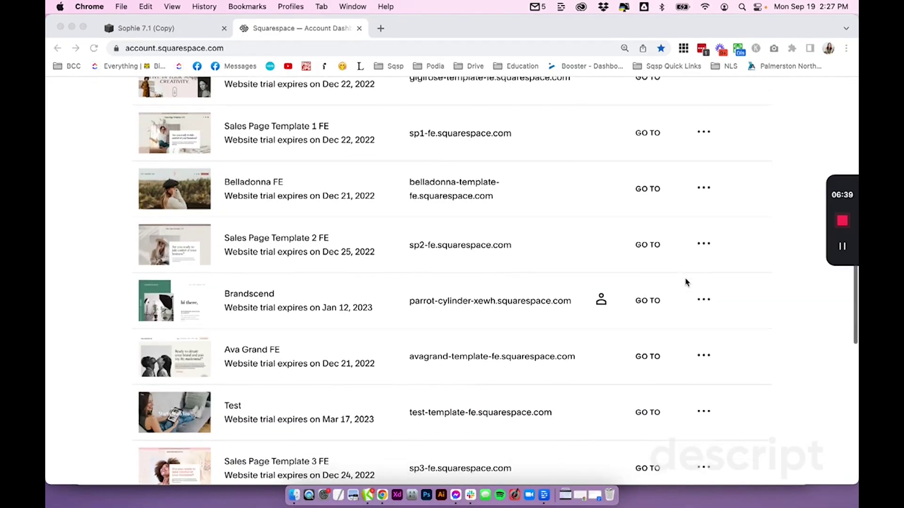
scroll(685, 284, "up", 1)
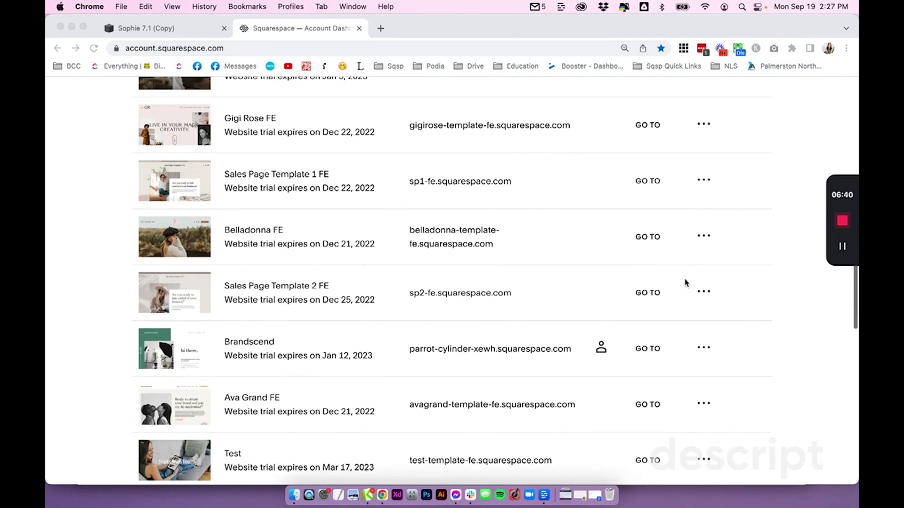
left_click(601, 350)
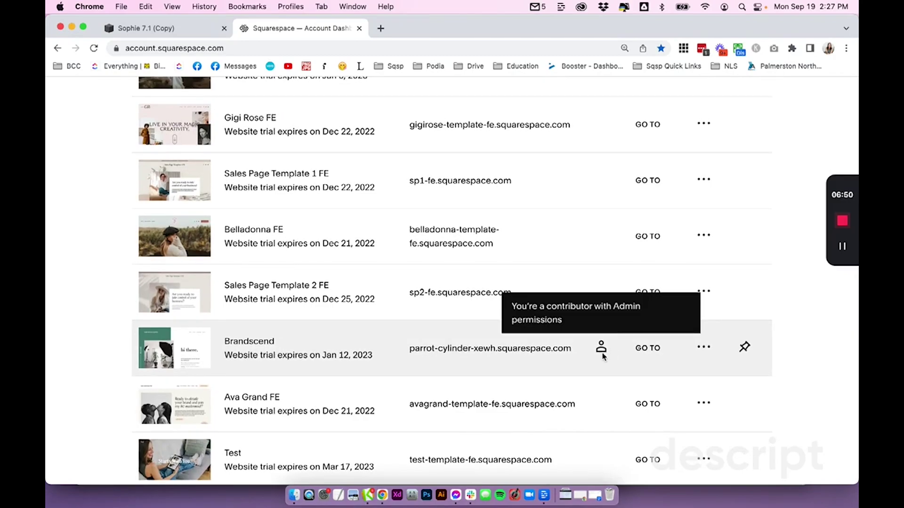
left_click(701, 349)
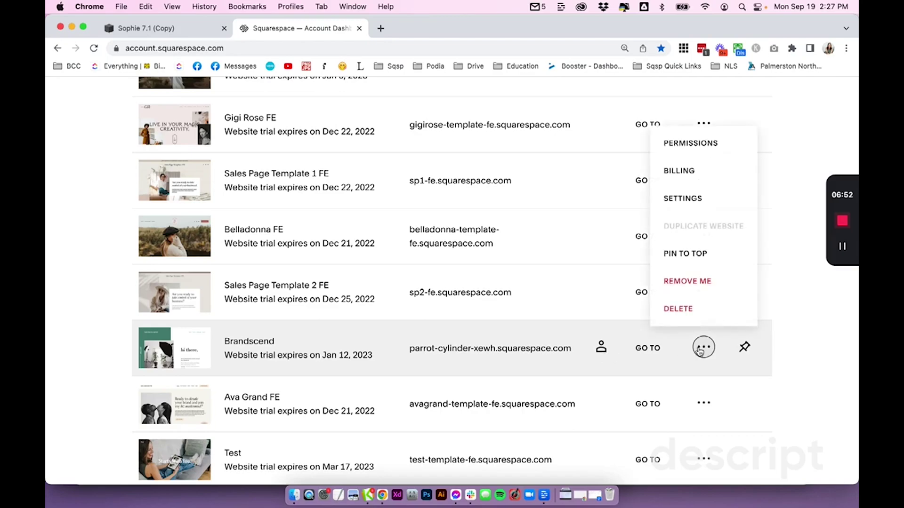